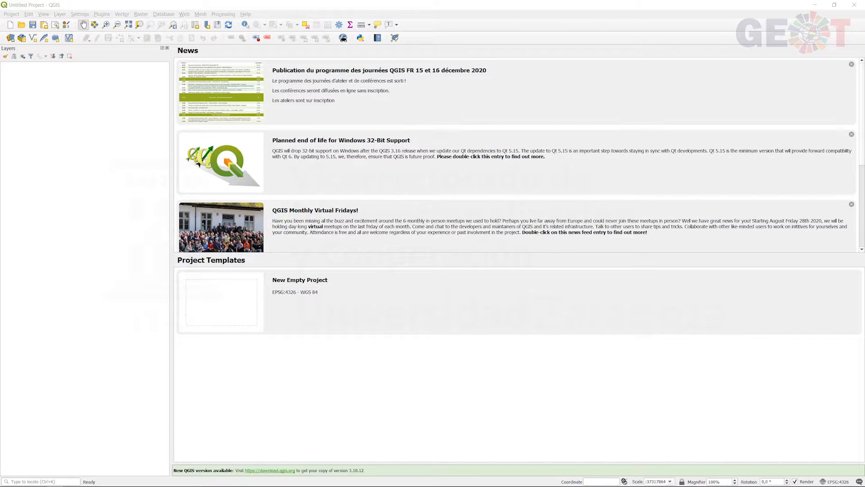
# Create a new blank project.
pyautogui.click(9, 25)
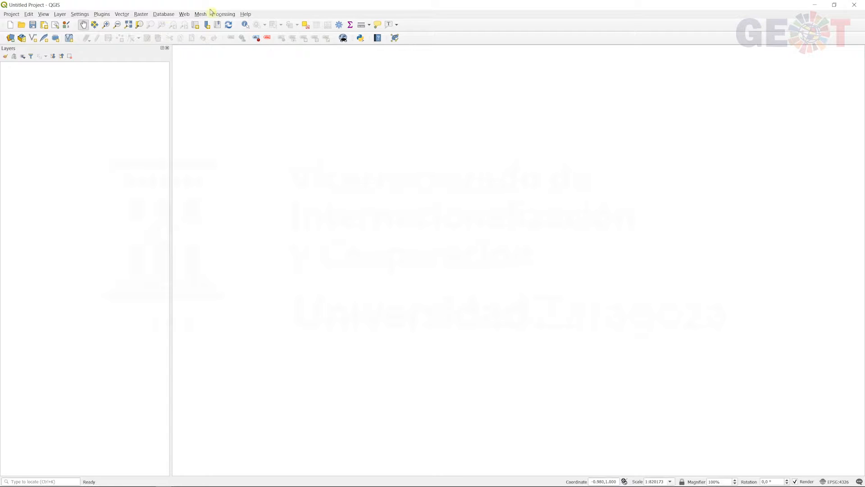
pyautogui.click(60, 14)
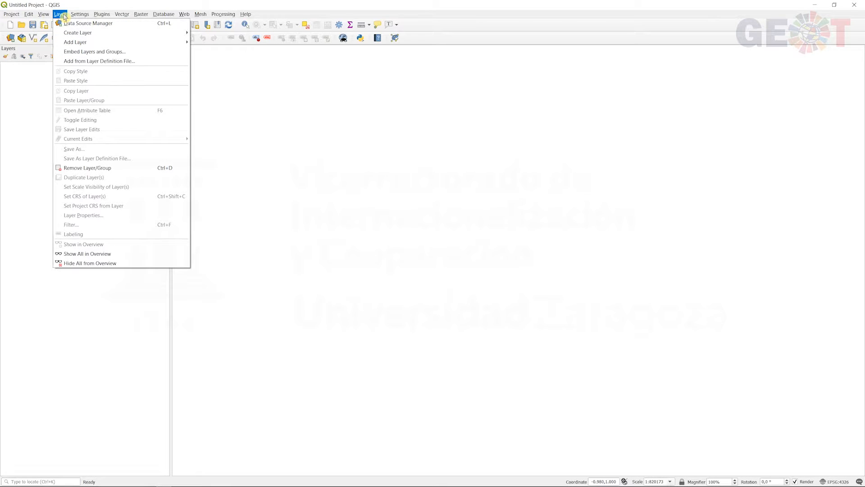
pyautogui.click(123, 29)
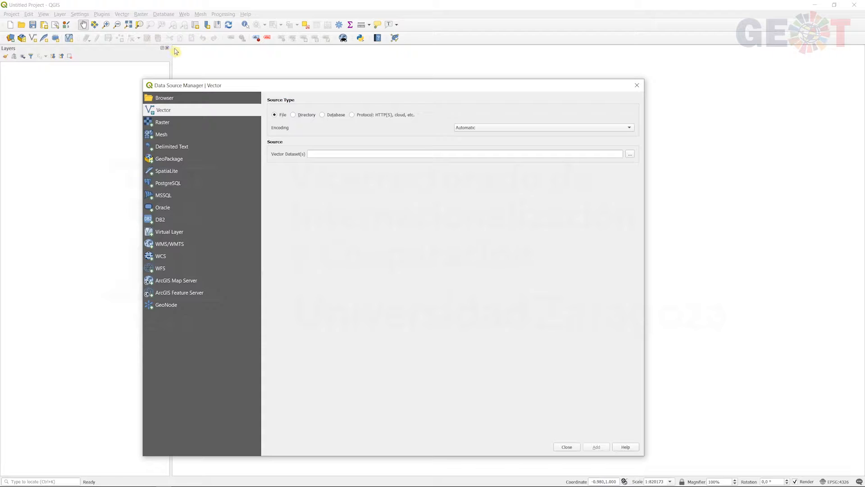
pyautogui.click(637, 85)
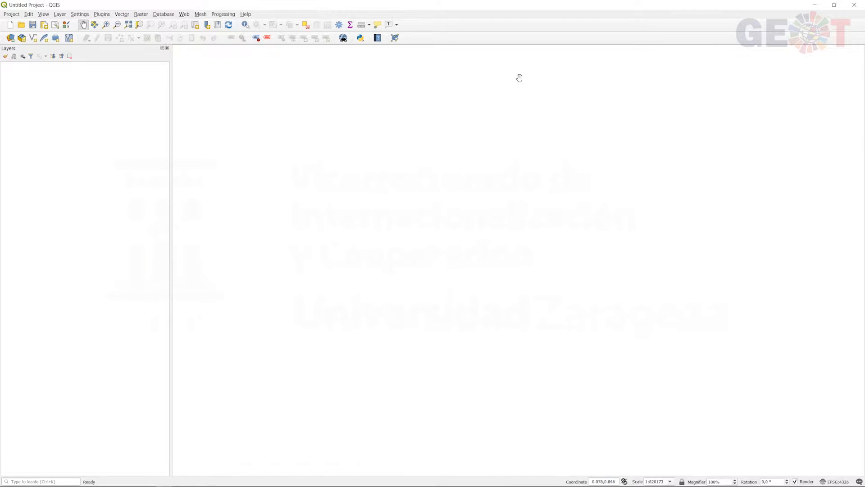
# Open the Data Source Manager and review the Raster, Delimited Text, WMS/WMTS and WFS source types.
pyautogui.click(11, 37)
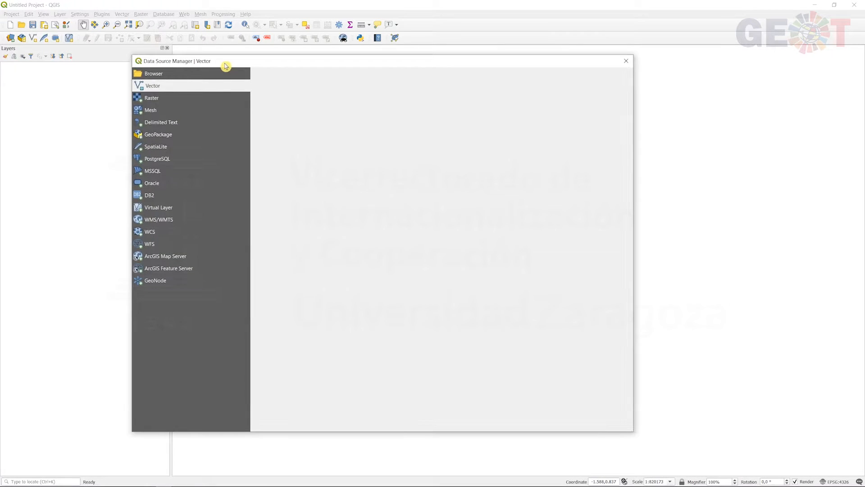
pyautogui.click(215, 97)
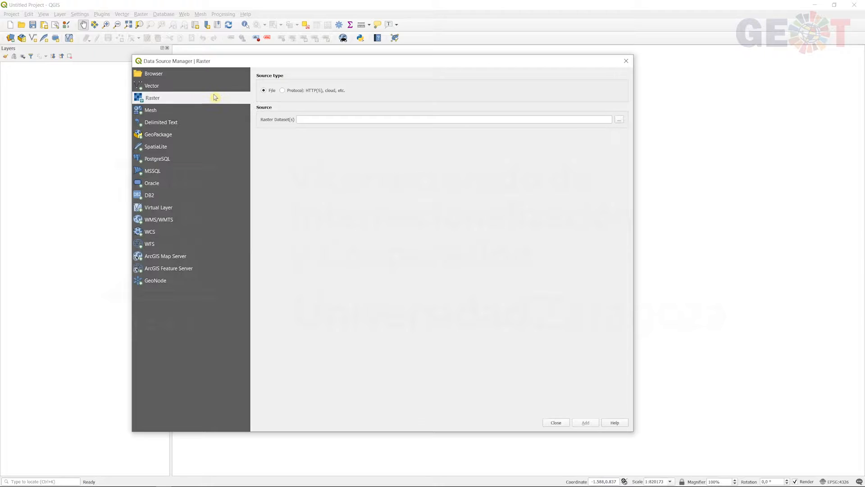
pyautogui.click(211, 122)
pyautogui.click(228, 219)
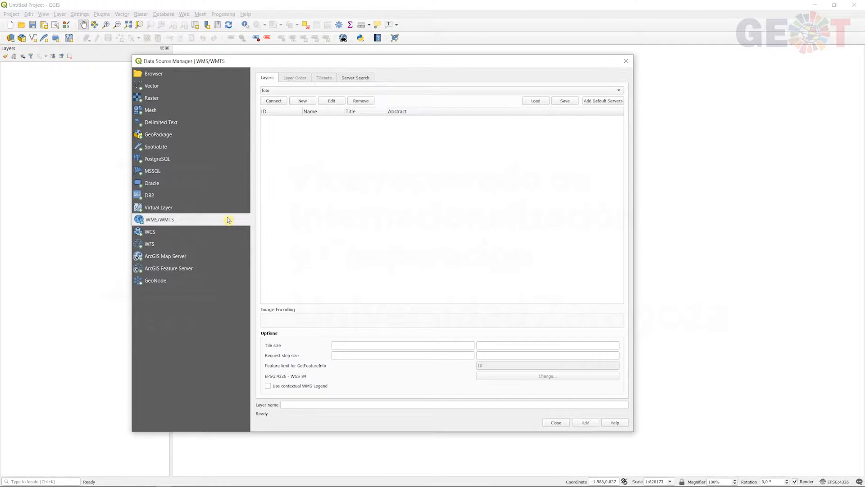
pyautogui.click(228, 244)
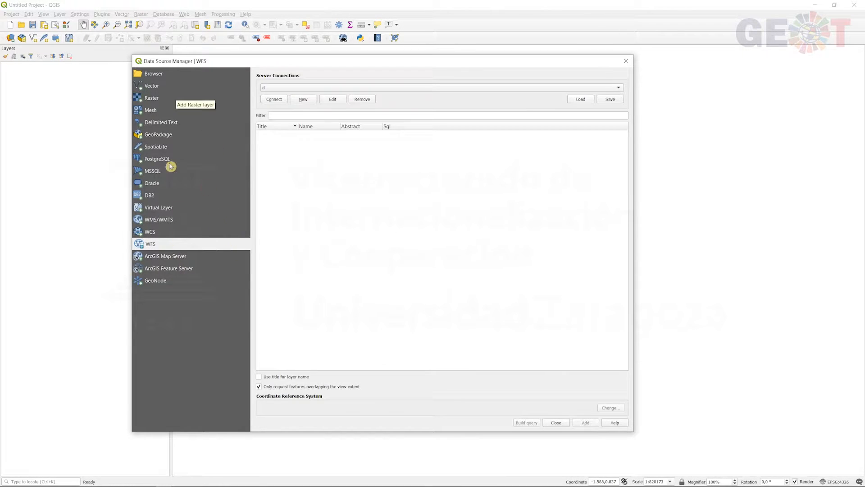
# Switch to the vector source type and set its encoding to System.
pyautogui.click(166, 88)
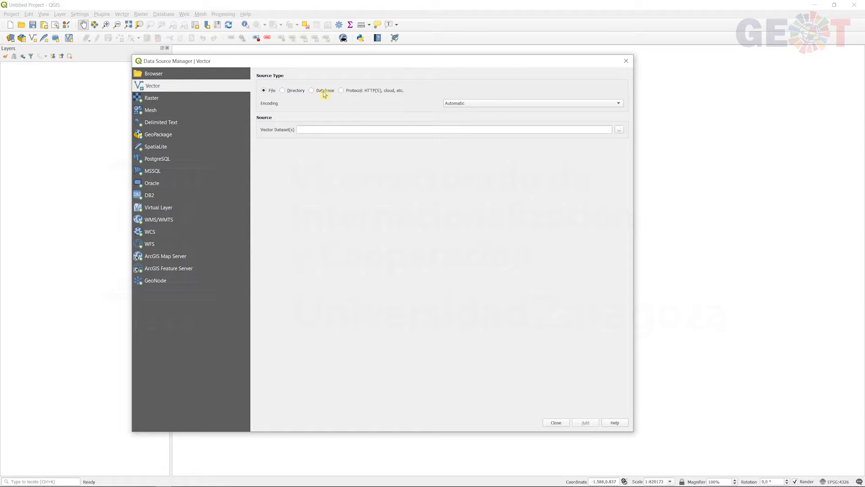
pyautogui.click(496, 103)
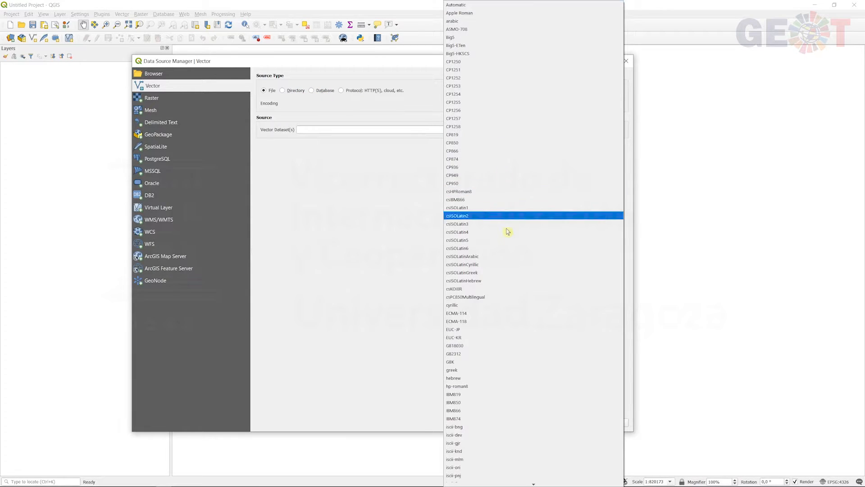
pyautogui.scroll(-5, 514, 361)
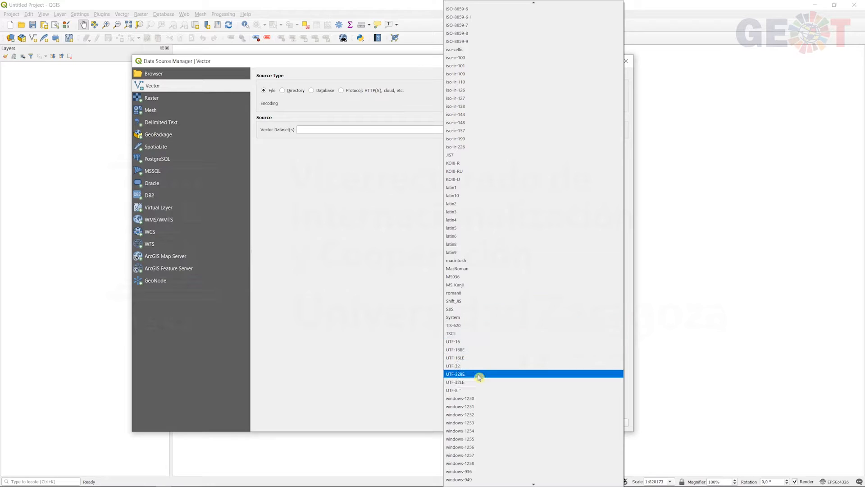
pyautogui.click(478, 317)
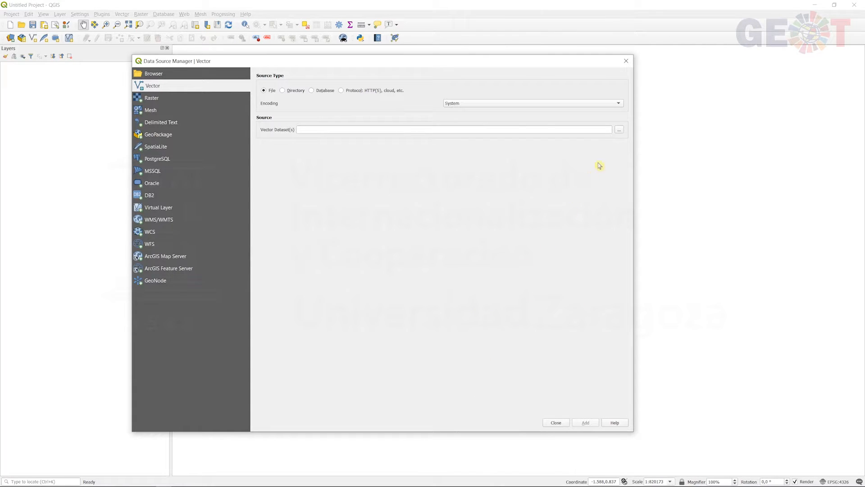
# Browse for the vector dataset in C:\DATA\senegal and select REGION_200k.shp among its files.
pyautogui.click(620, 131)
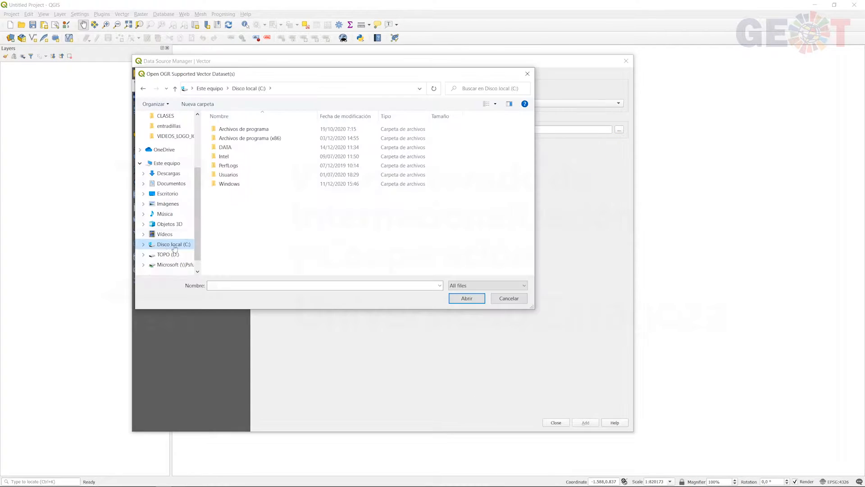
pyautogui.doubleClick(230, 147)
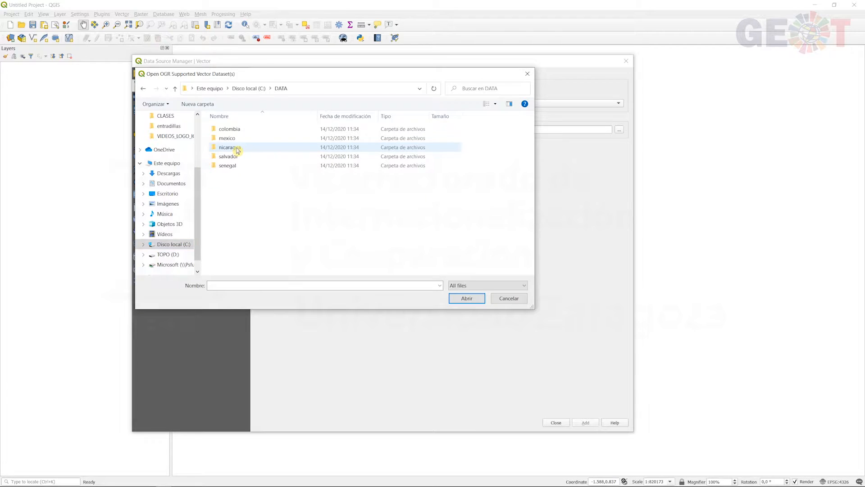
pyautogui.doubleClick(233, 166)
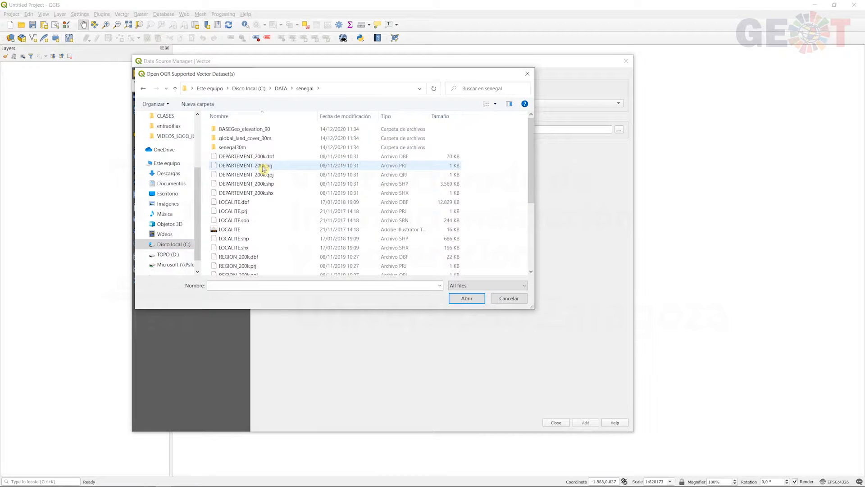
pyautogui.moveTo(533, 151); pyautogui.dragTo(547, 232)
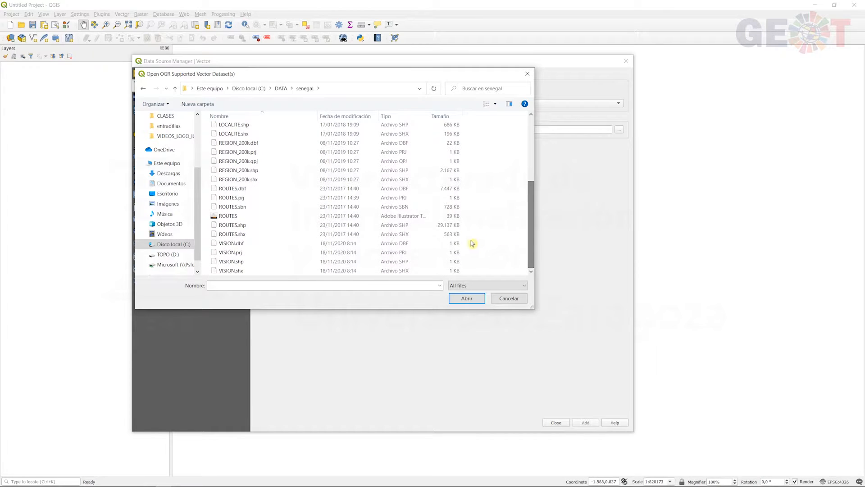
pyautogui.click(408, 263)
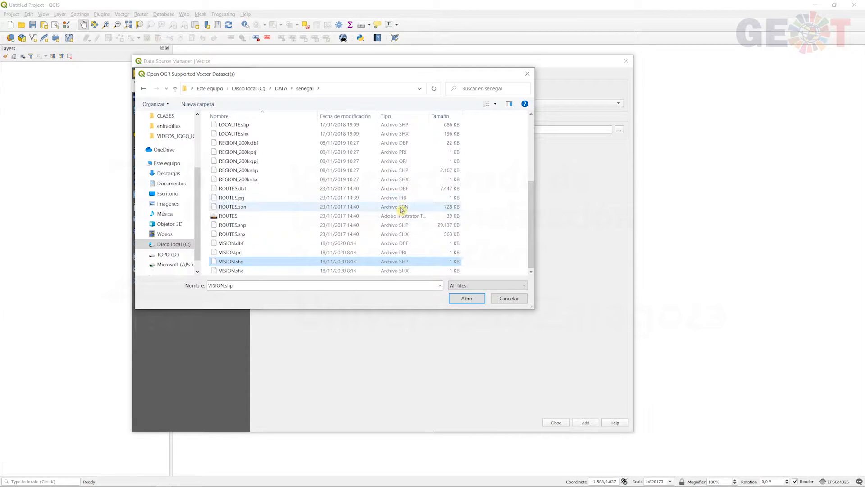
pyautogui.click(401, 170)
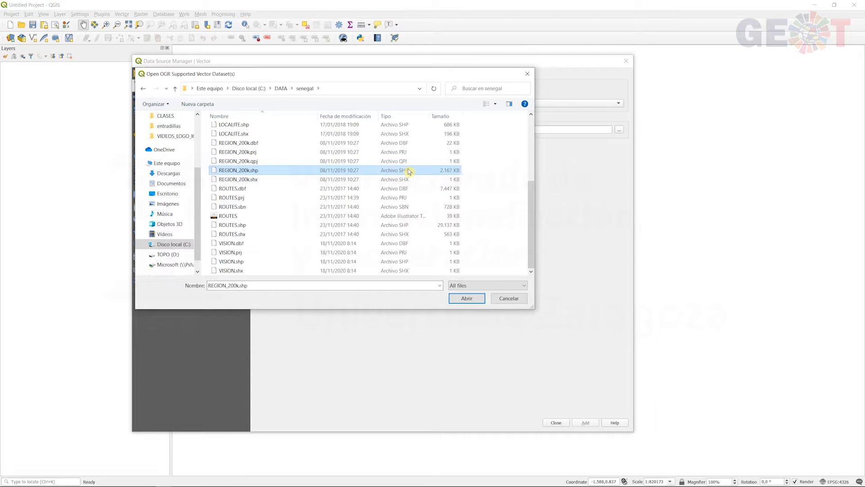
# Filter the files to ESRI Shapefiles, add REGION_200k.shp to the map and close the Data Source Manager.
pyautogui.click(473, 286)
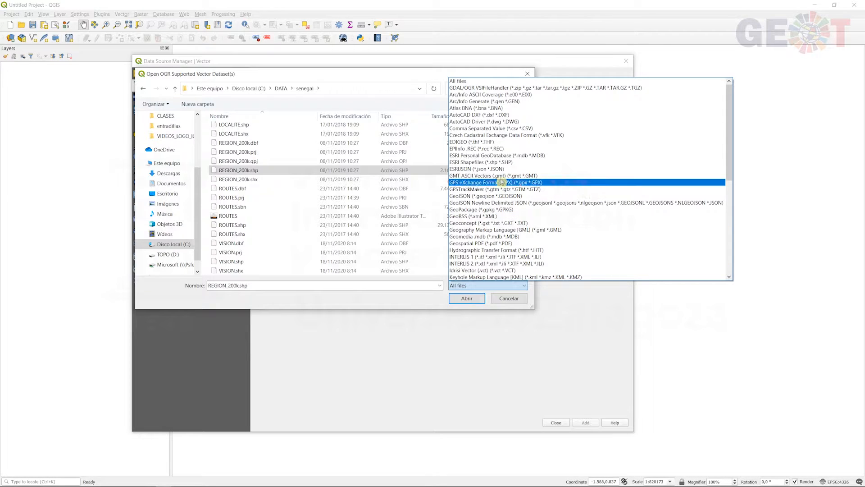
pyautogui.click(553, 163)
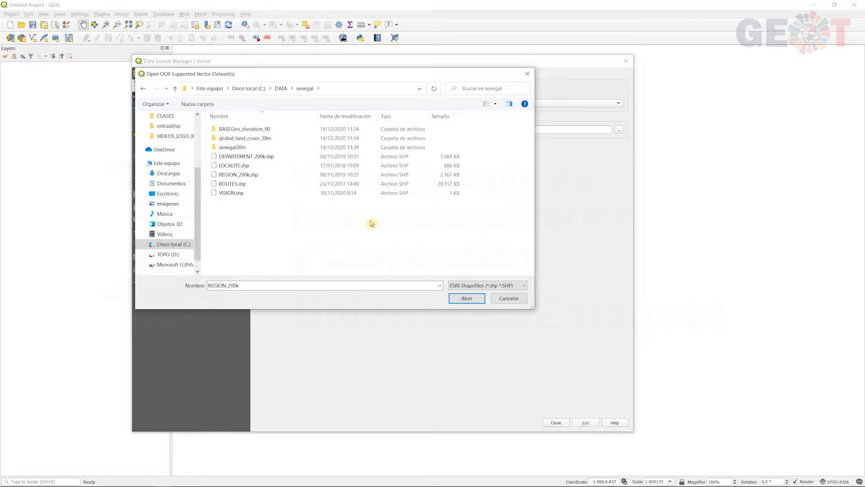
pyautogui.click(232, 175)
pyautogui.click(462, 298)
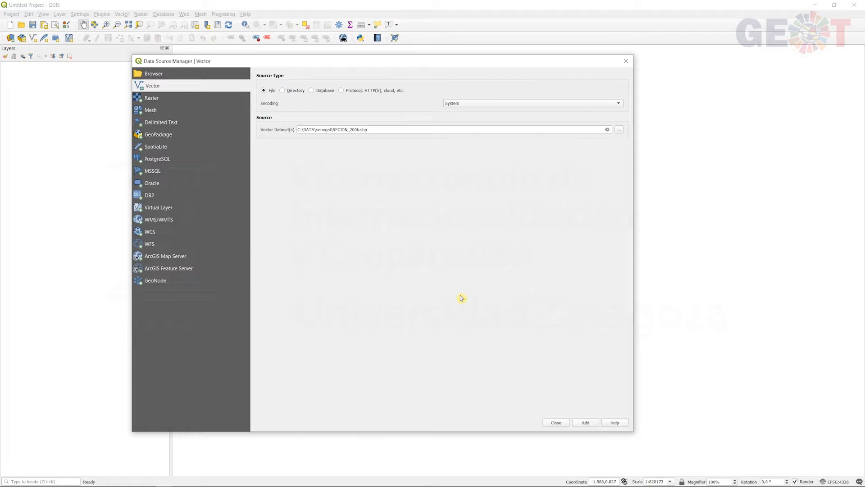
pyautogui.click(588, 423)
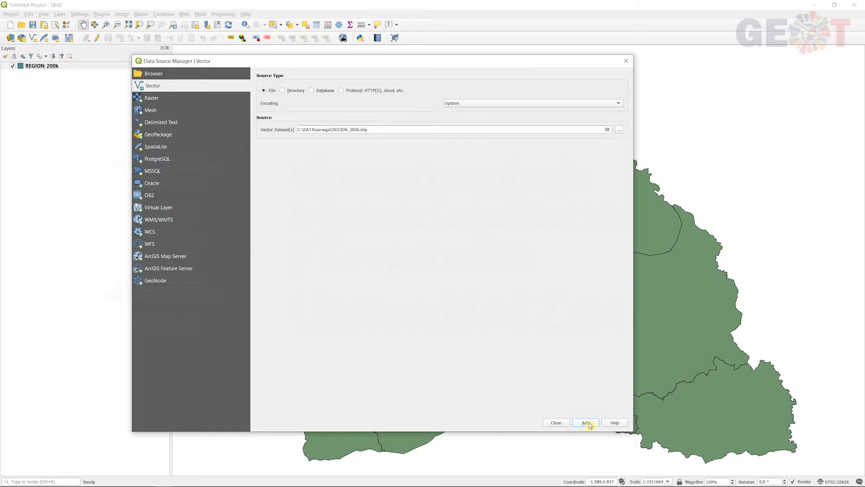
pyautogui.click(556, 422)
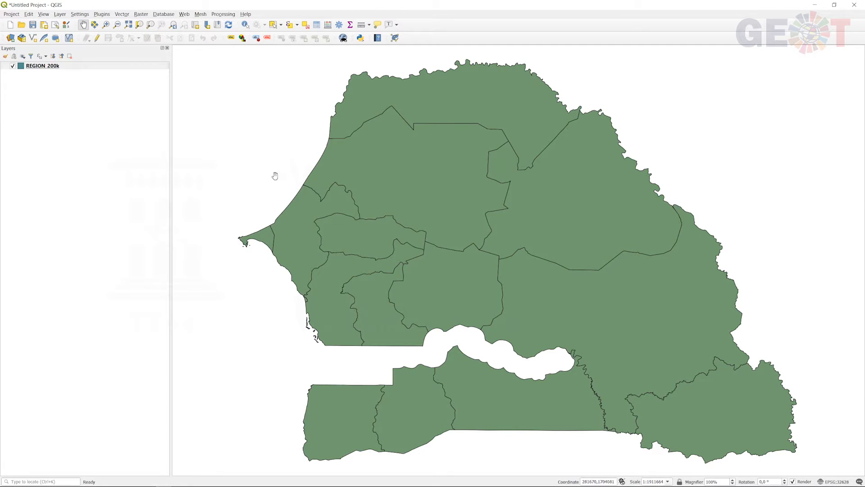
# Add ROUTES.shp from the senegal folder to the project as another vector layer.
pyautogui.click(57, 66)
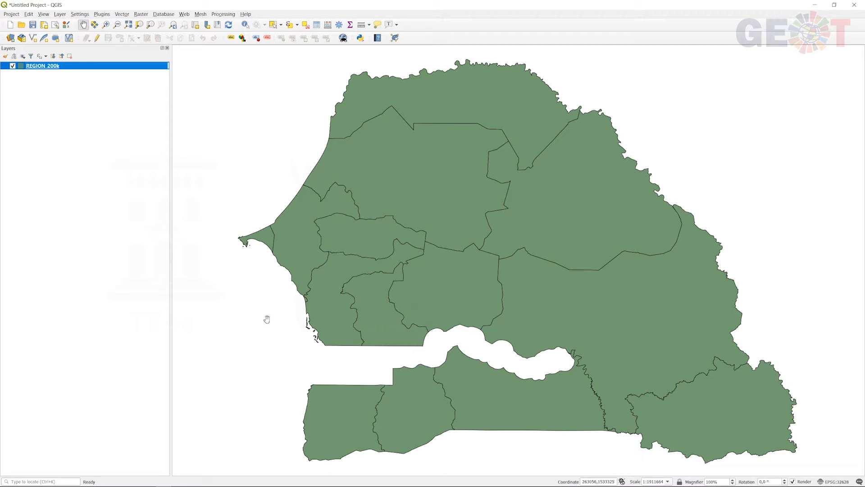
pyautogui.click(59, 14)
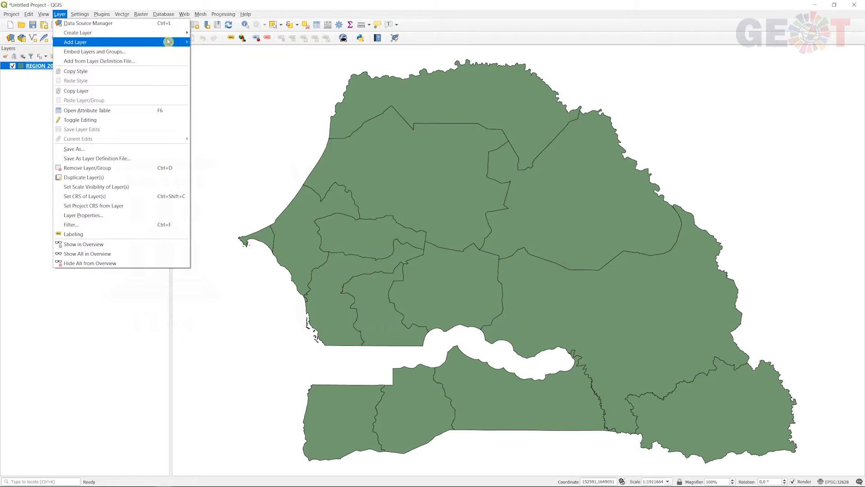
pyautogui.moveTo(170, 42)
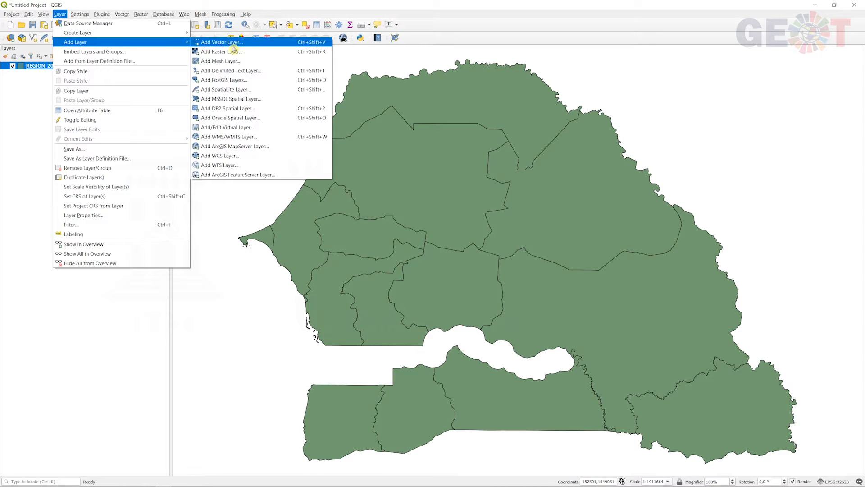
pyautogui.click(297, 44)
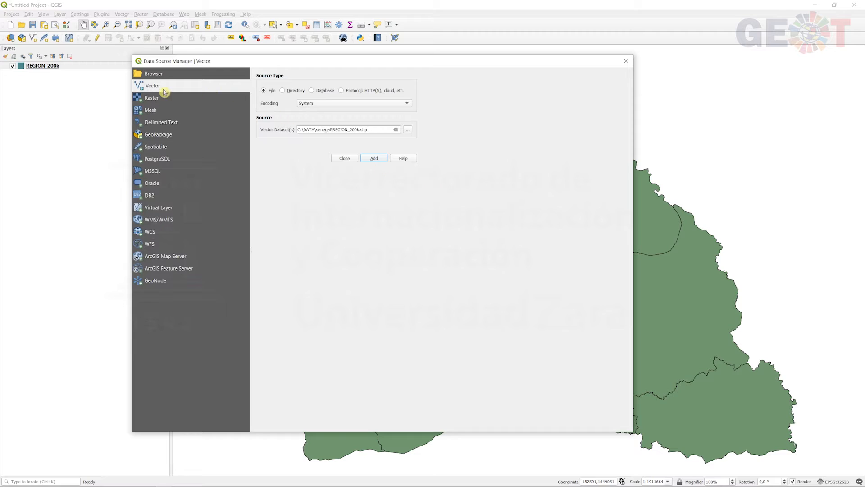
pyautogui.click(408, 130)
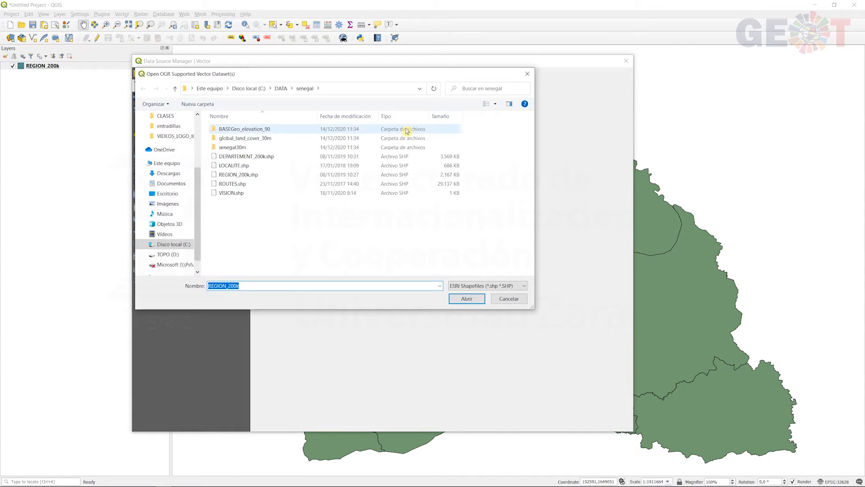
pyautogui.rightClick(407, 130)
pyautogui.click(414, 79)
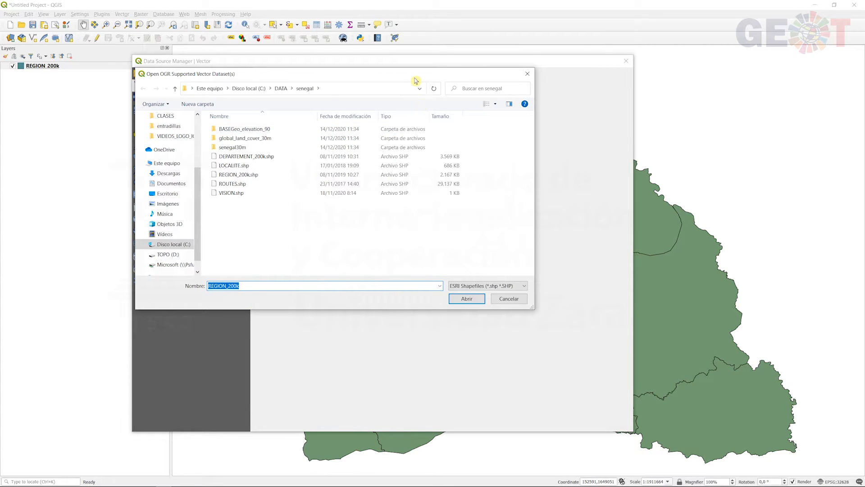
pyautogui.click(239, 187)
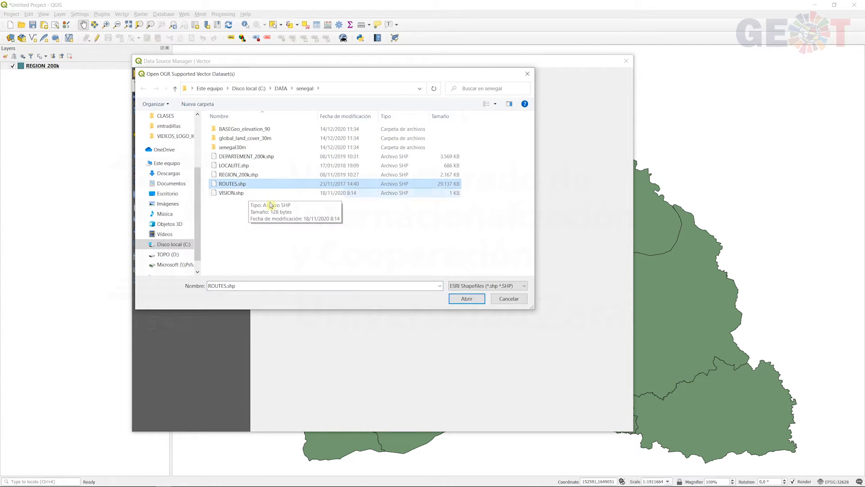
pyautogui.click(467, 299)
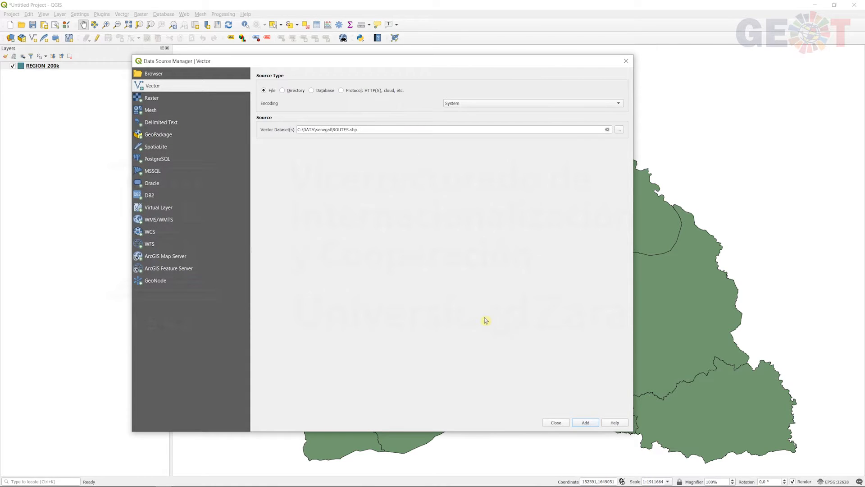
pyautogui.click(588, 423)
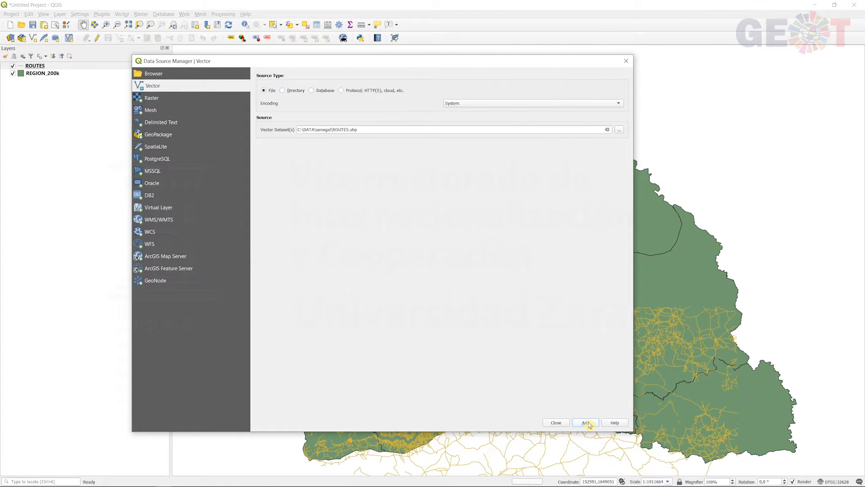
pyautogui.click(556, 422)
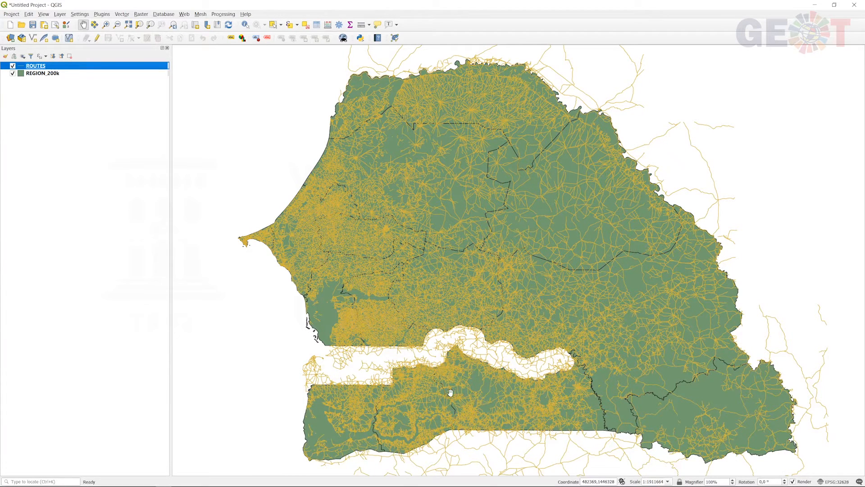
# Add LOCALITE.shp from the senegal folder to the project as a vector layer and close the Data Source Manager.
pyautogui.click(22, 69)
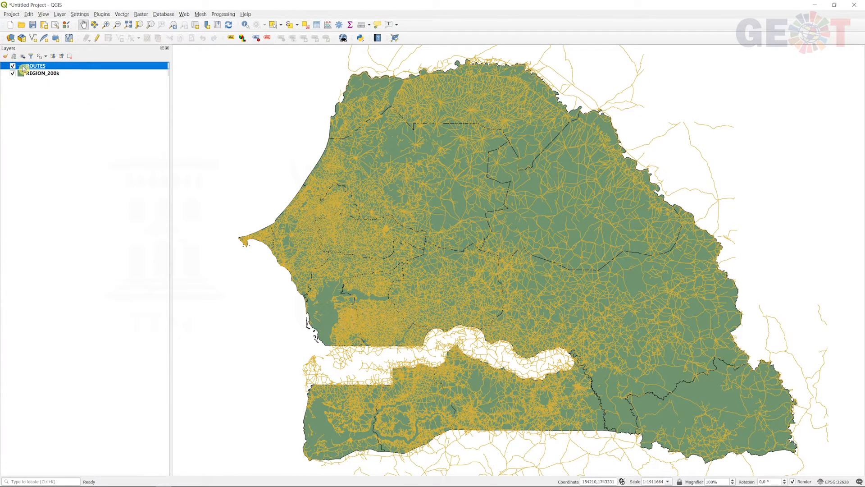
pyautogui.click(63, 14)
pyautogui.moveTo(172, 42)
pyautogui.click(211, 45)
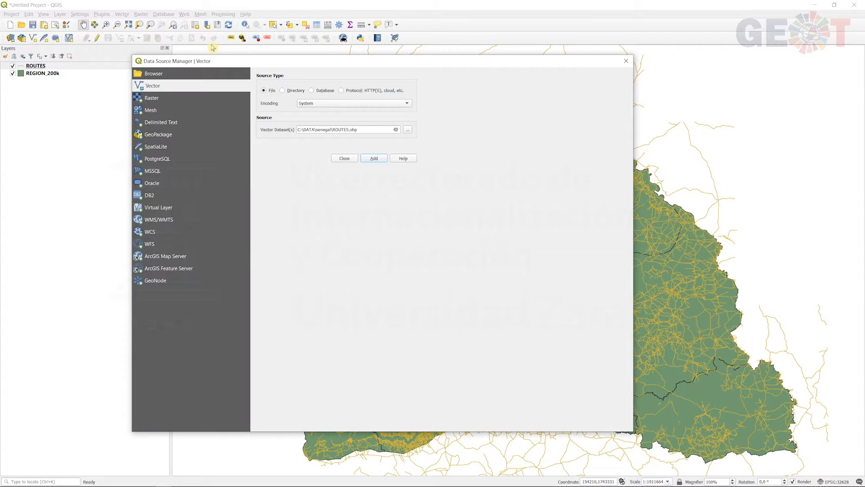
pyautogui.click(407, 131)
pyautogui.click(277, 167)
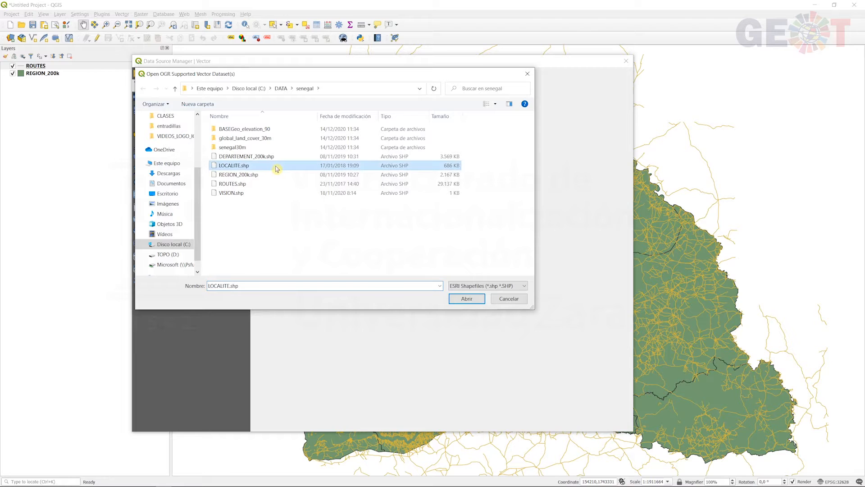
pyautogui.click(468, 300)
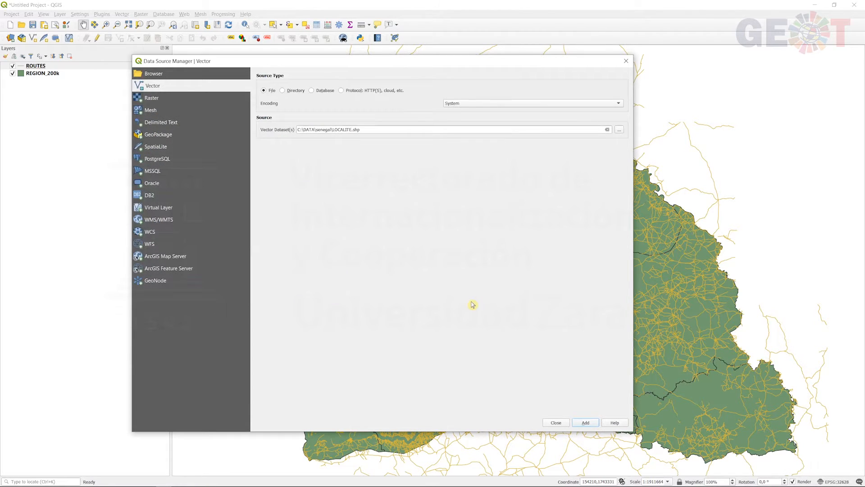
pyautogui.click(592, 423)
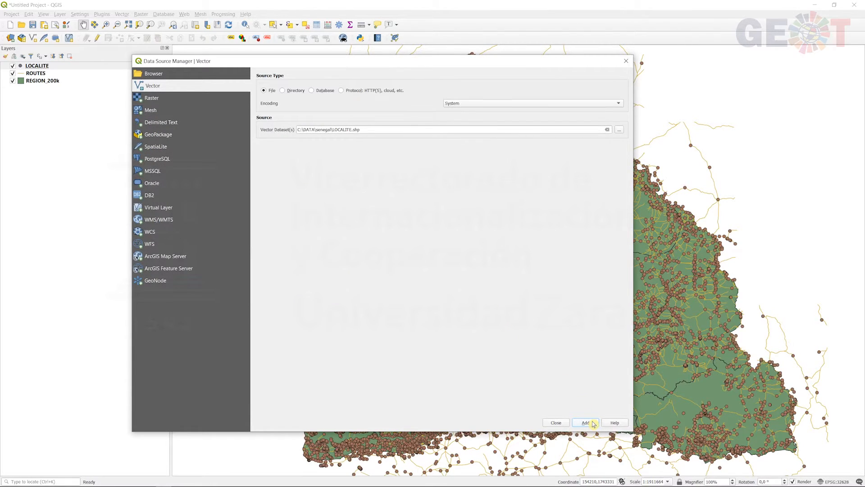
pyautogui.click(556, 422)
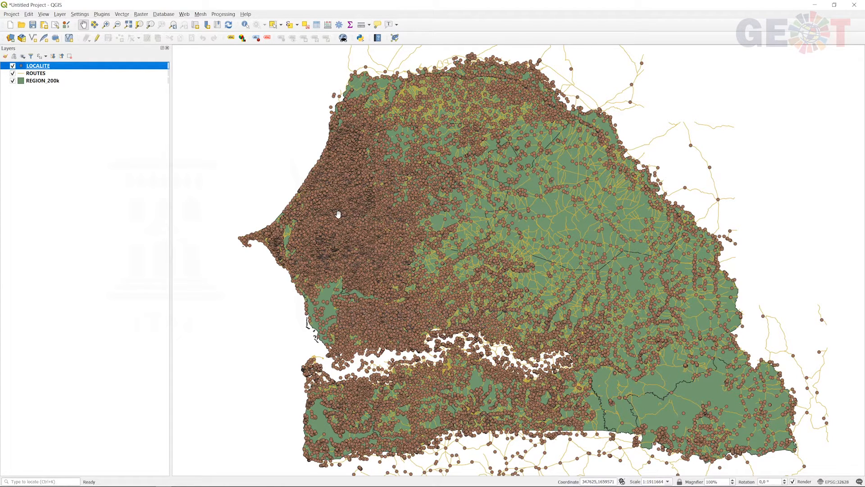
# Switch the Data Source Manager to the raster source type and browse for a raster dataset file.
pyautogui.click(60, 14)
pyautogui.moveTo(118, 47)
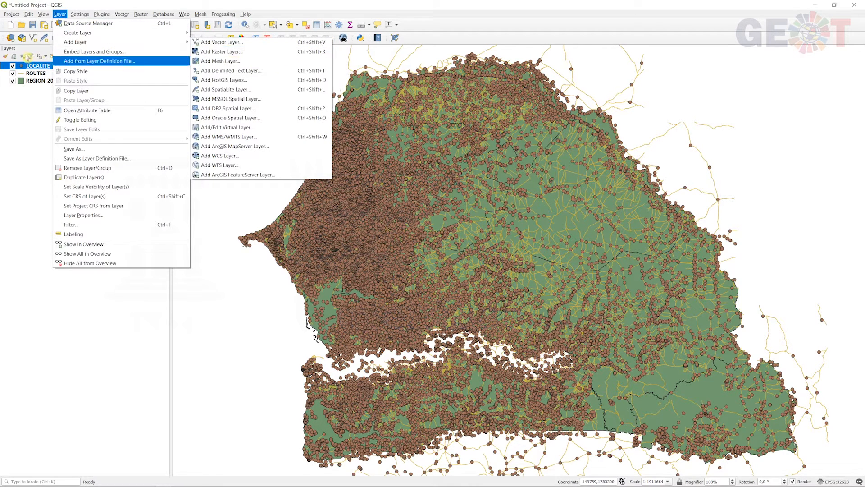
pyautogui.click(10, 41)
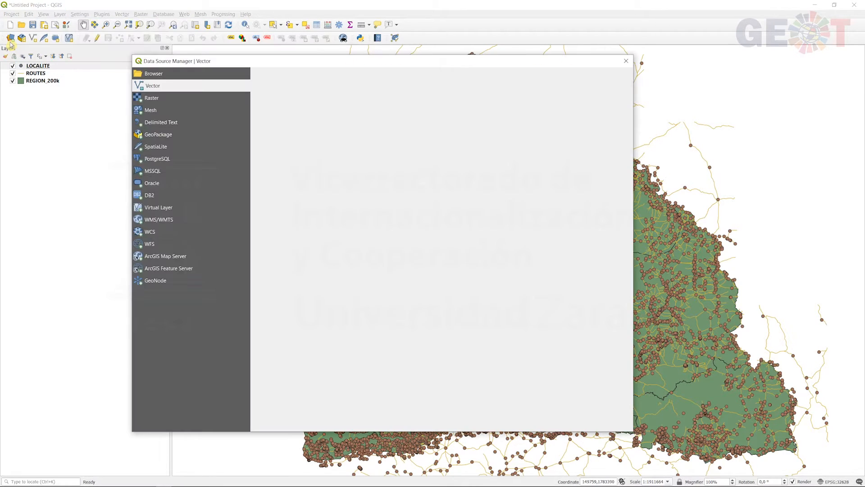
pyautogui.click(155, 99)
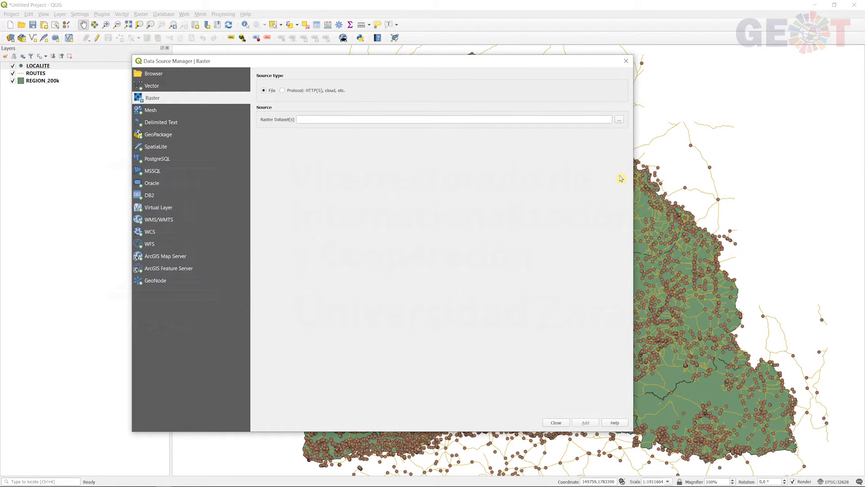
pyautogui.click(619, 121)
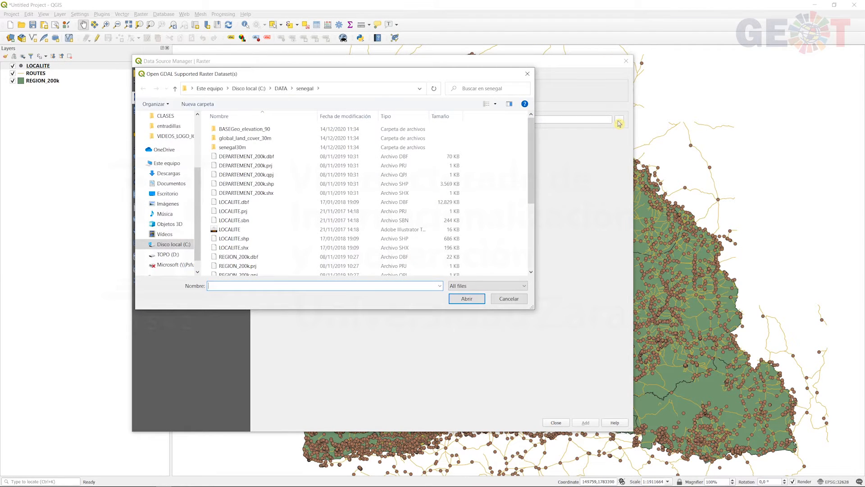
# Add the GLC_SEN30 TIF from the global_land_cover_30m folder as a raster layer and move it below REGION_200k in the layer order.
pyautogui.click(240, 140)
pyautogui.doubleClick(240, 140)
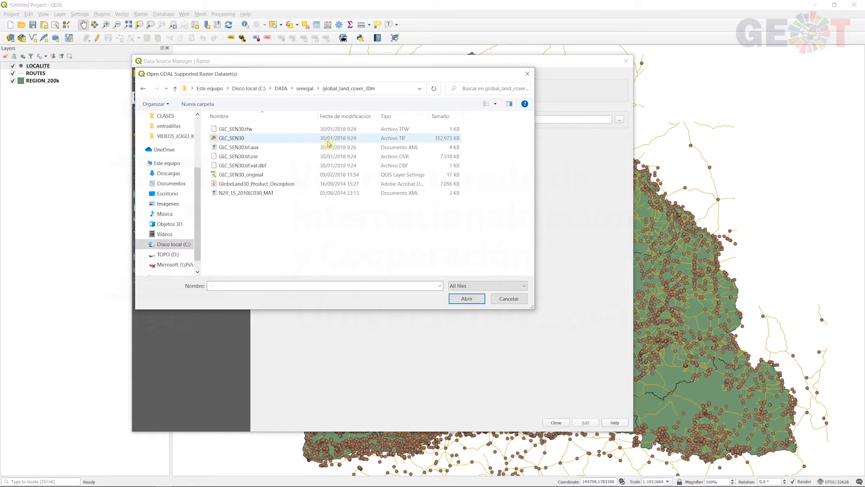
pyautogui.click(242, 141)
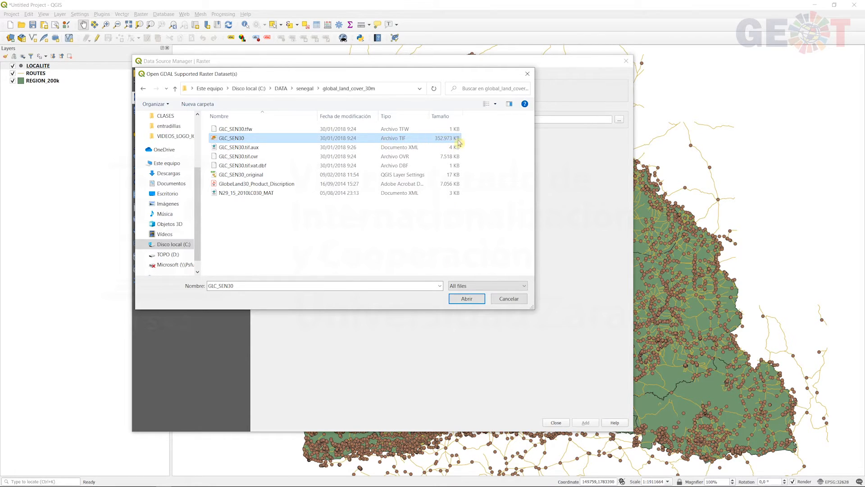
pyautogui.click(467, 298)
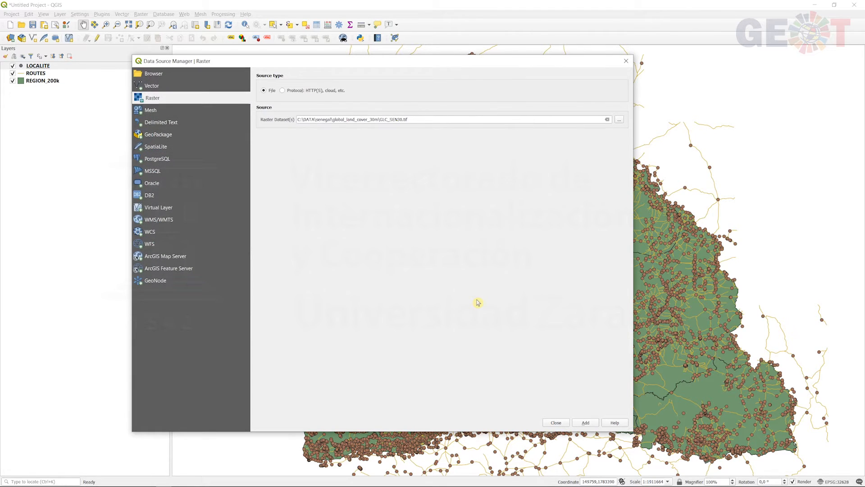
pyautogui.click(595, 425)
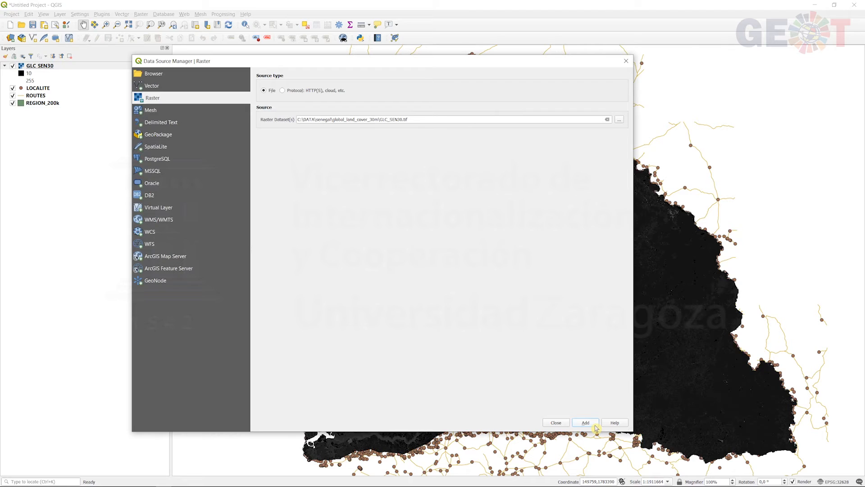
pyautogui.click(556, 422)
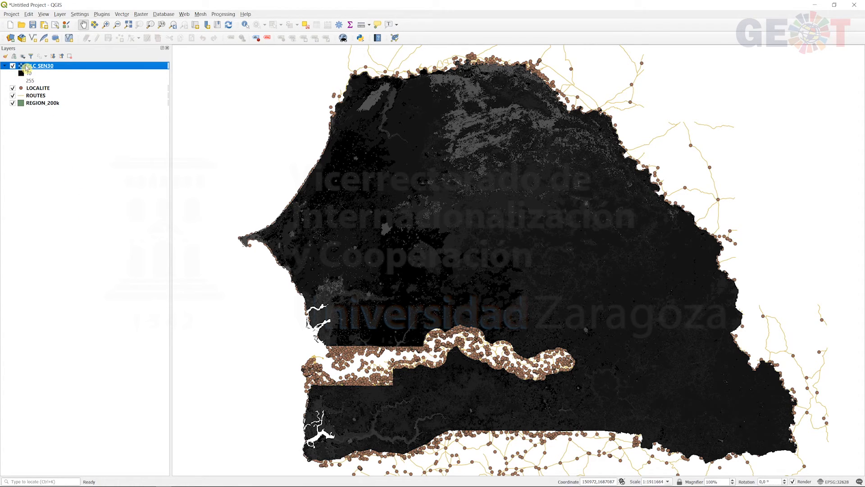
pyautogui.moveTo(23, 68); pyautogui.dragTo(29, 108)
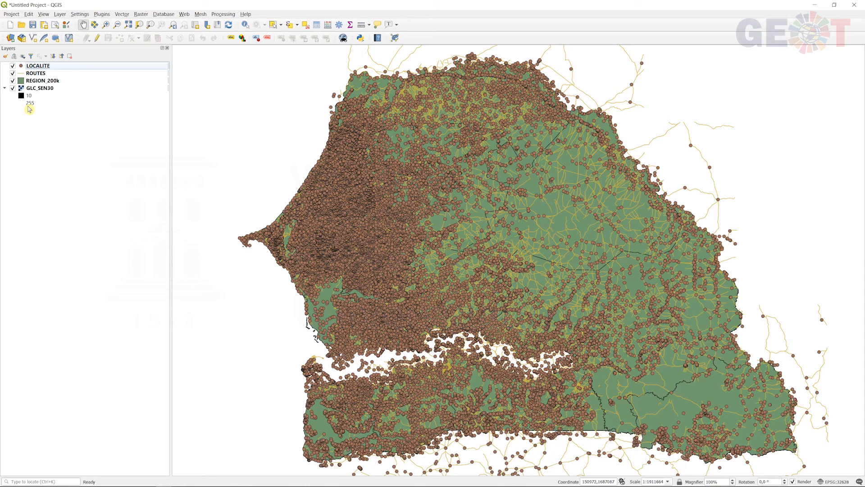
# Hide and show REGION_200k and ROUTES one after the other to examine how each layer covers the map.
pyautogui.click(13, 81)
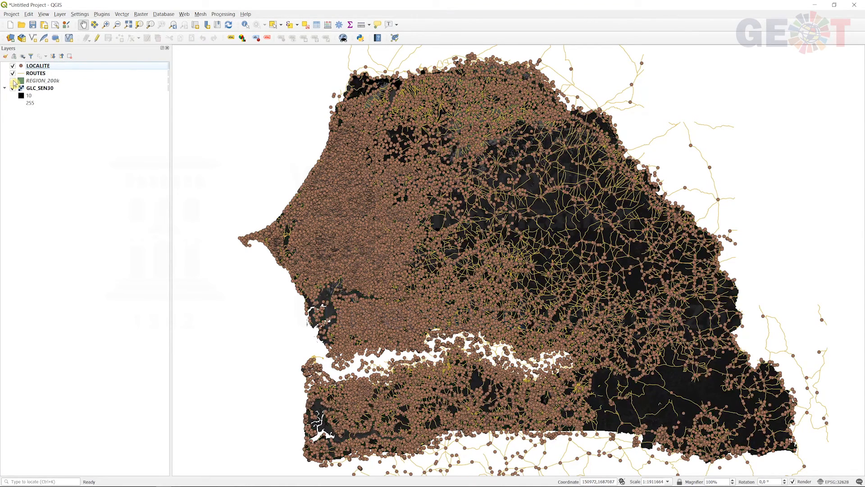
pyautogui.click(13, 80)
pyautogui.click(13, 73)
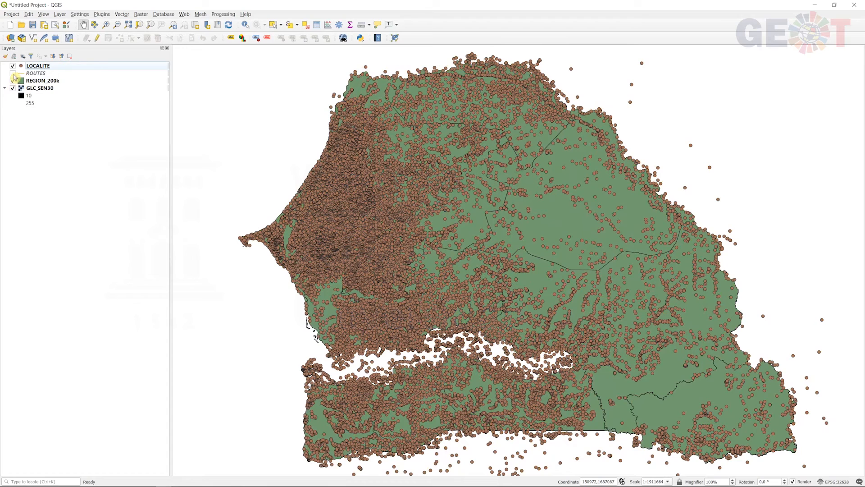
pyautogui.click(12, 73)
# Hide the LOCALITE, ROUTES and REGION_200k layers to view only the GLC_SEN30 raster.
pyautogui.click(13, 66)
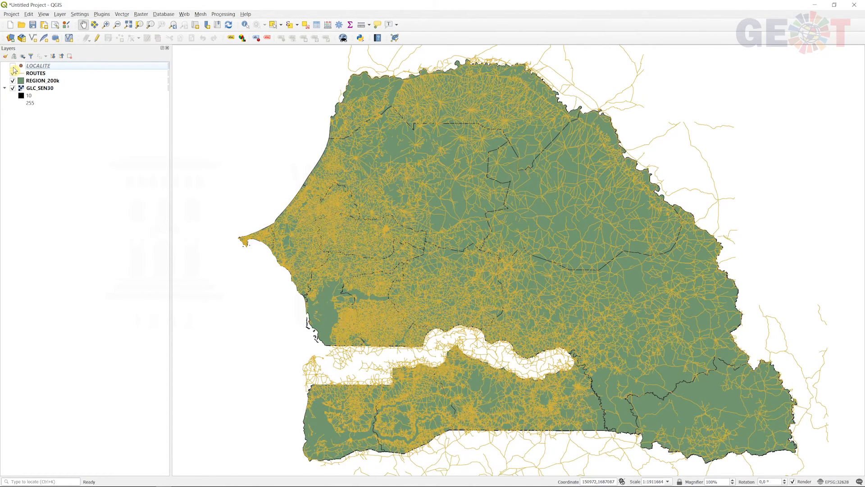
pyautogui.click(12, 74)
pyautogui.click(12, 81)
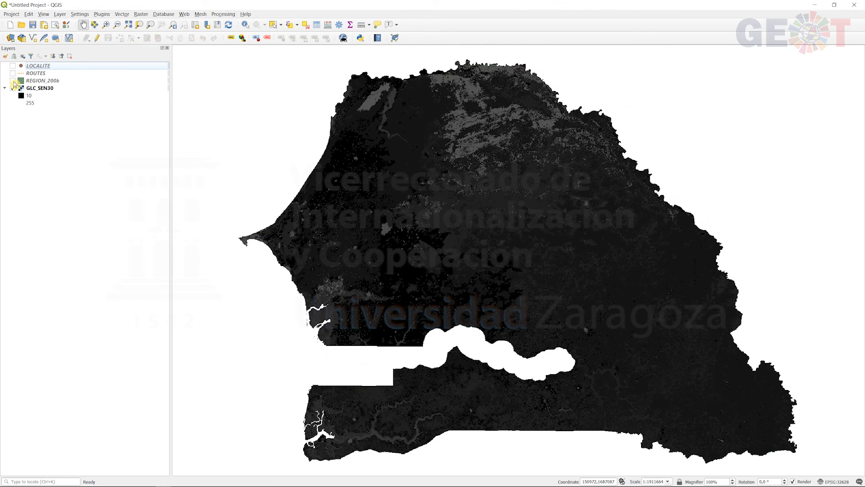
# Make the REGION_200k, ROUTES and LOCALITE layers visible again.
pyautogui.click(13, 81)
pyautogui.rightClick(14, 74)
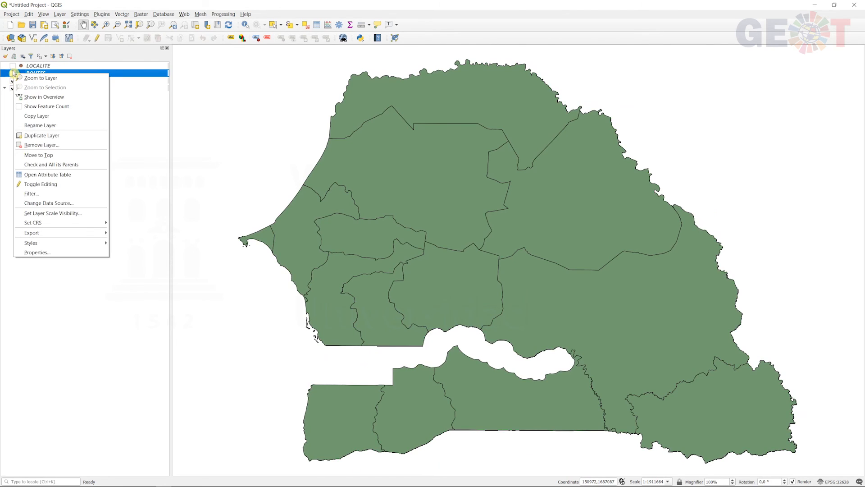
pyautogui.click(13, 73)
pyautogui.click(13, 65)
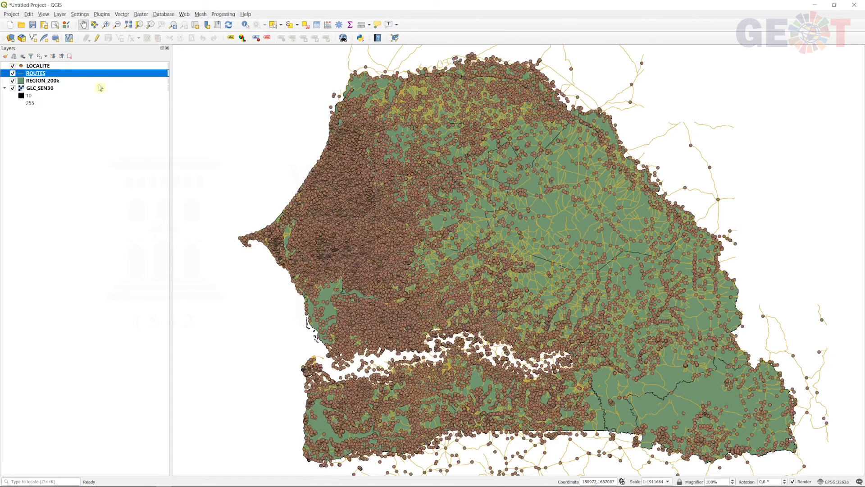